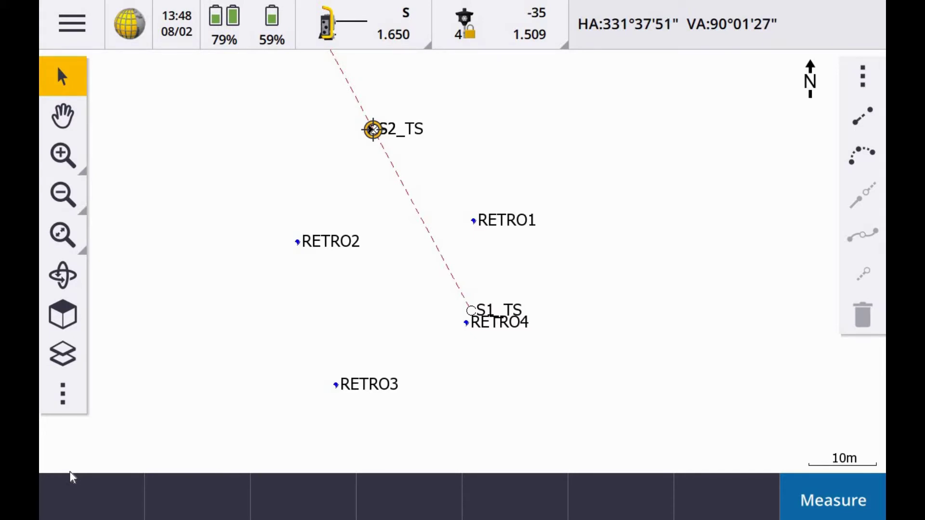
# Step: Start Measure rounds with backsight S2, code STN, angles and distance, height 1.509 m
pyautogui.click(73, 20)
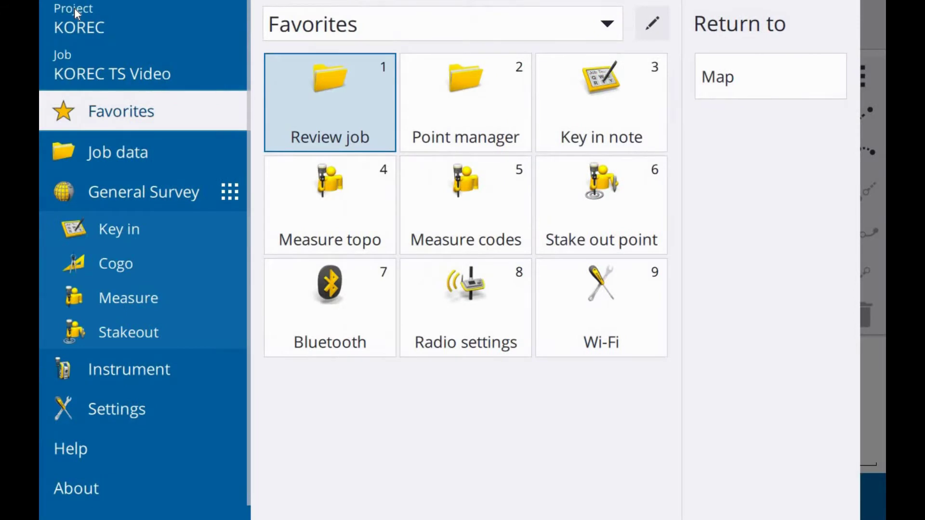
pyautogui.click(191, 306)
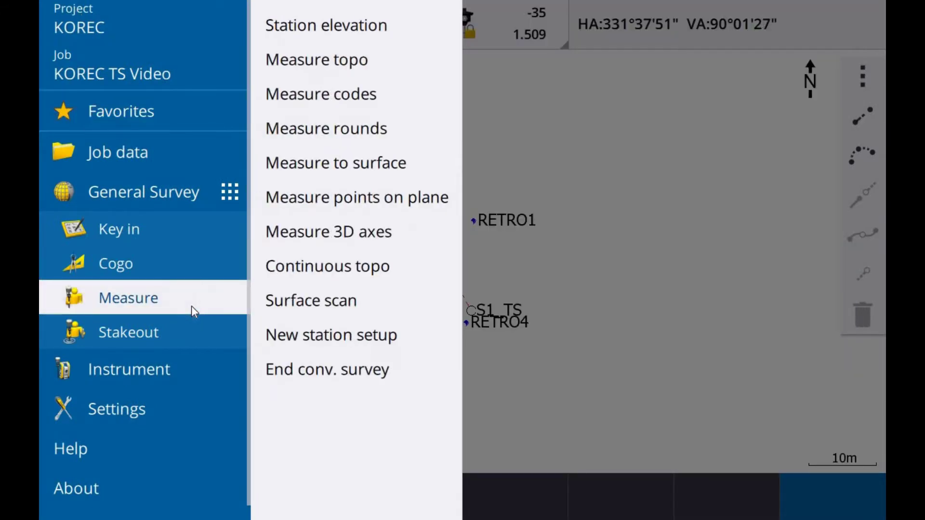
pyautogui.click(404, 137)
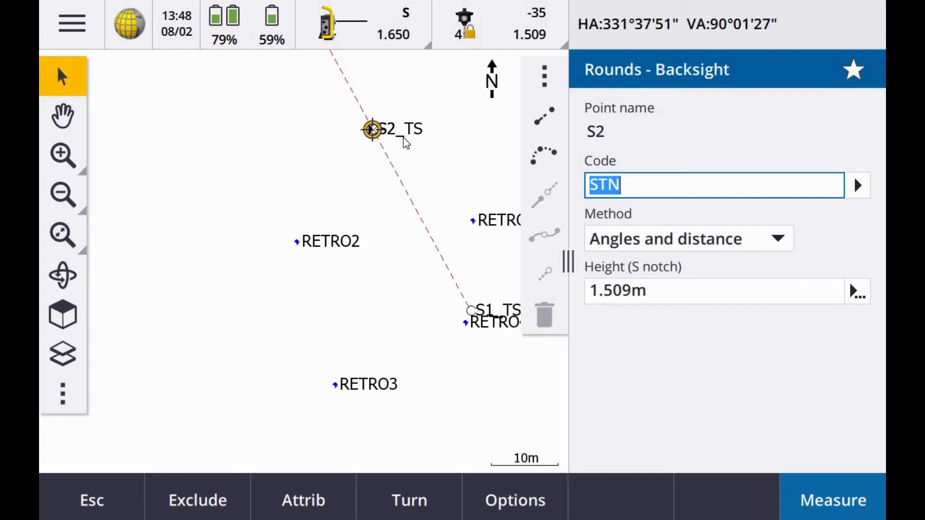
pyautogui.press('Tab')
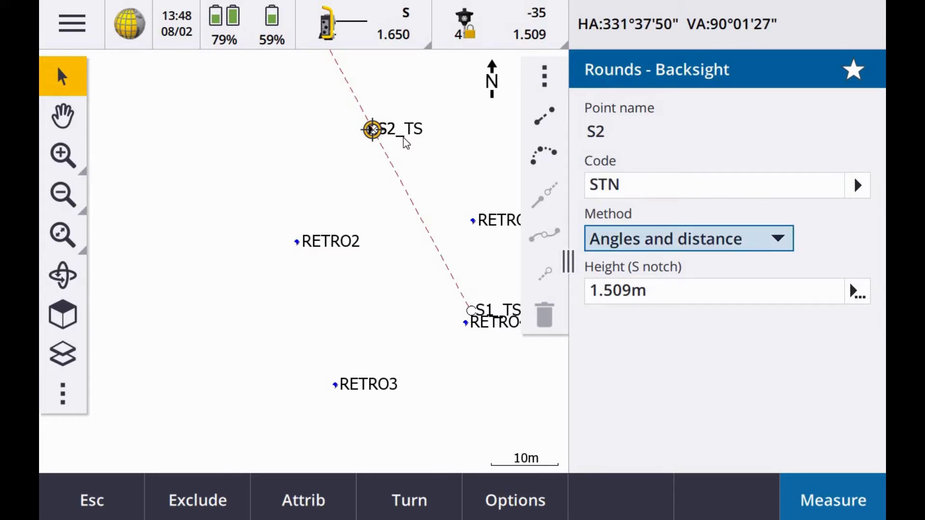
pyautogui.press('Tab')
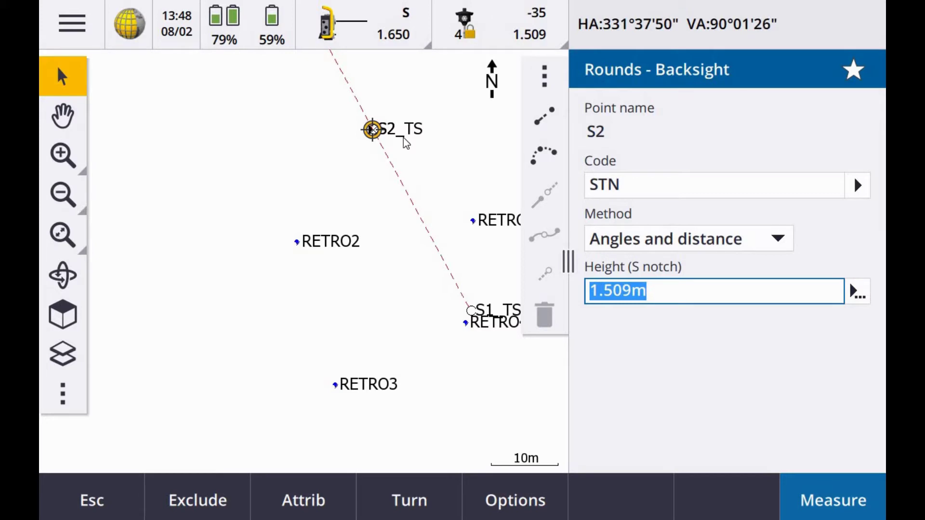
pyautogui.click(501, 37)
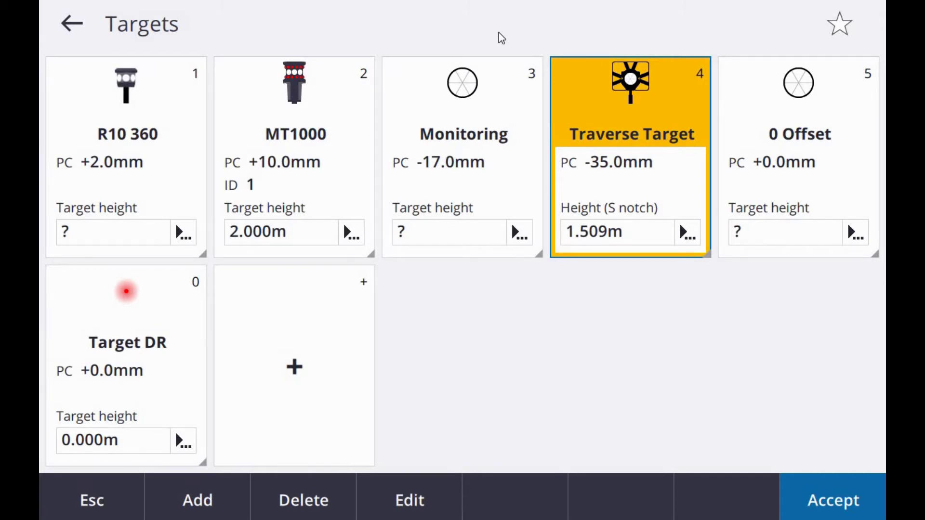
pyautogui.click(834, 498)
pyautogui.hotkey('shift', 'Tab')
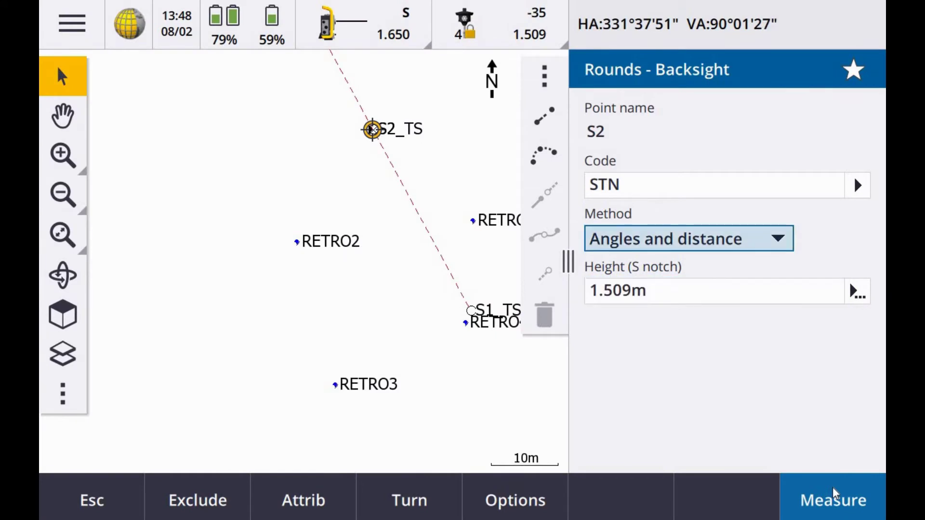
pyautogui.hotkey('shift', 'Tab')
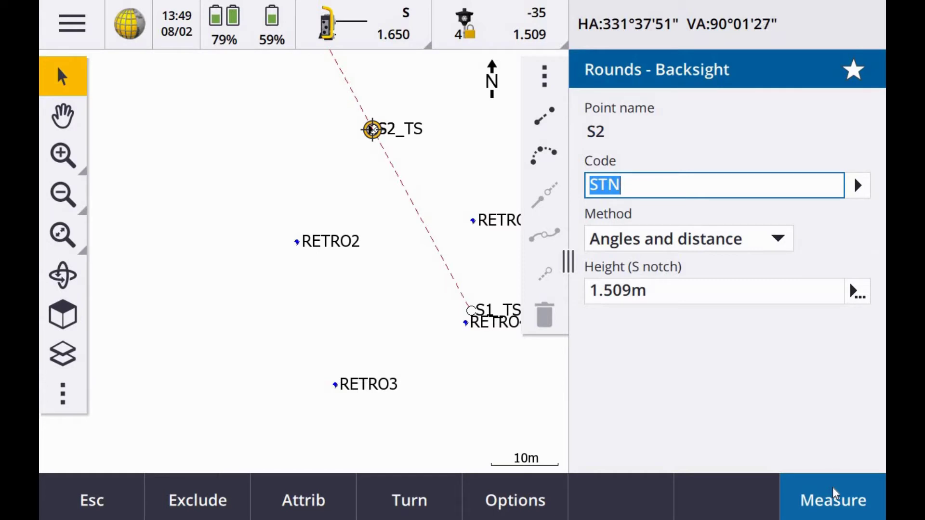
# Step: Measure the S2 backsight and accept it with Store and reorient
pyautogui.click(836, 502)
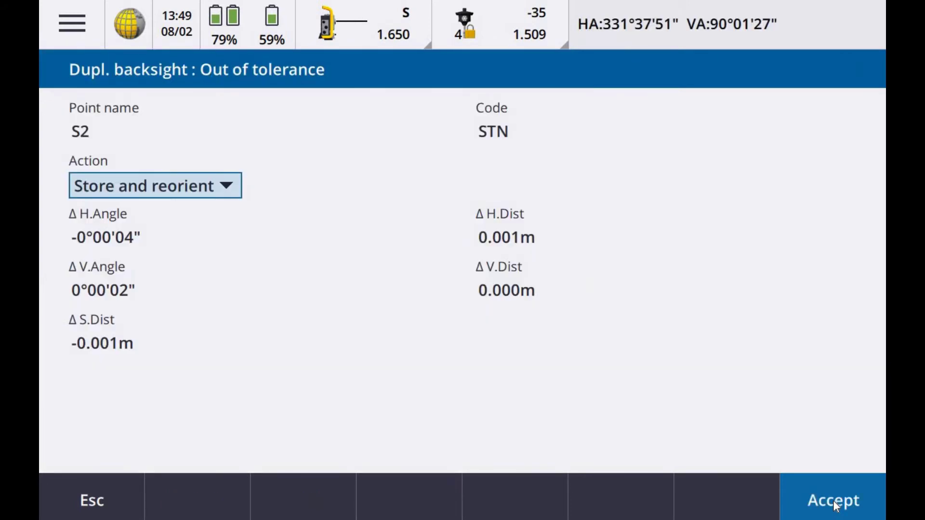
pyautogui.click(224, 185)
pyautogui.click(215, 186)
pyautogui.click(837, 509)
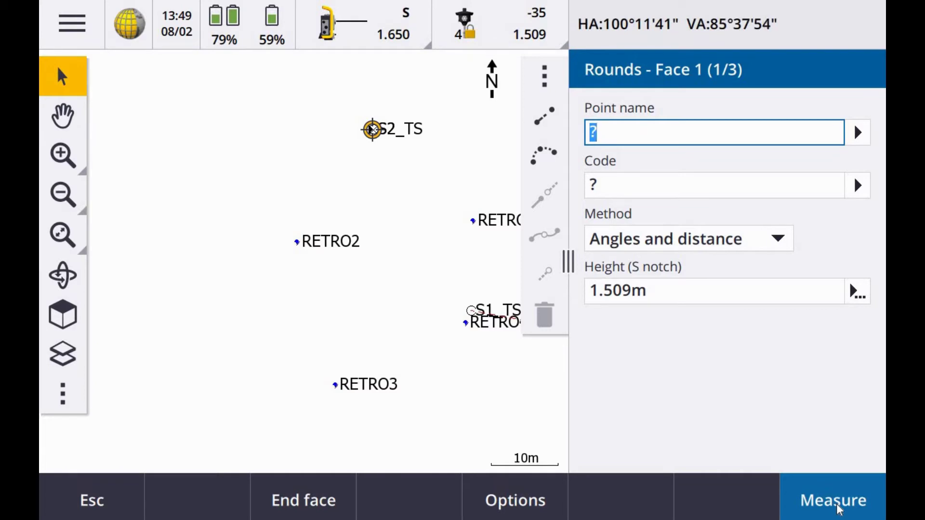
# Step: Add target 6 as a Trimble 360° prism named 360 with 0.000 m height
pyautogui.click(523, 15)
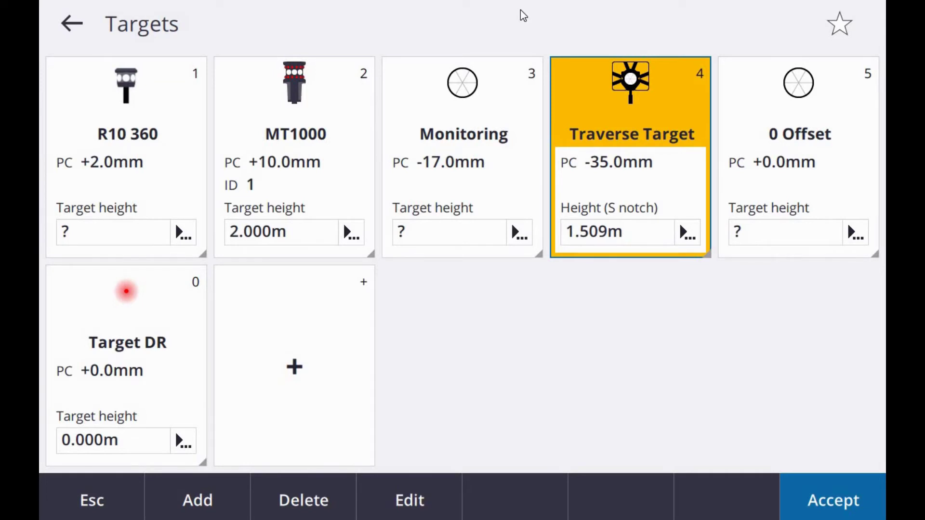
pyautogui.click(198, 506)
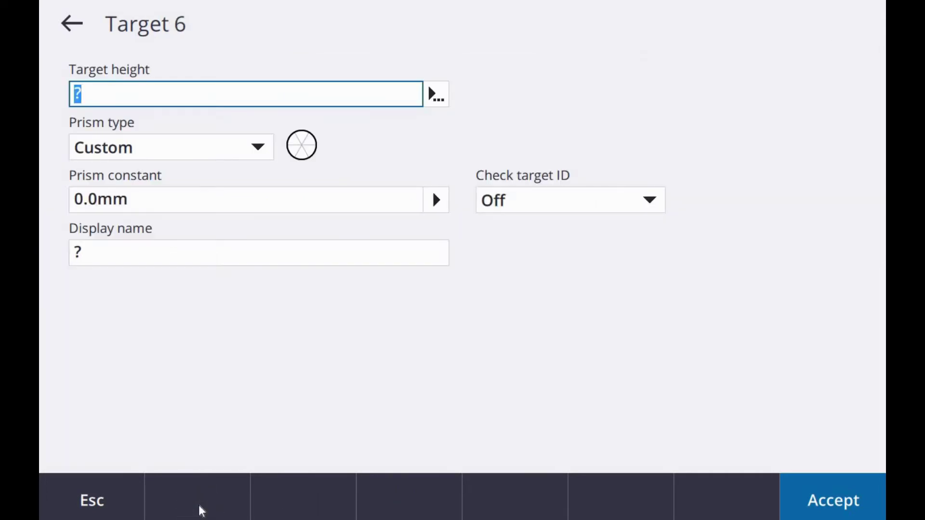
pyautogui.write('0')
pyautogui.press('Return')
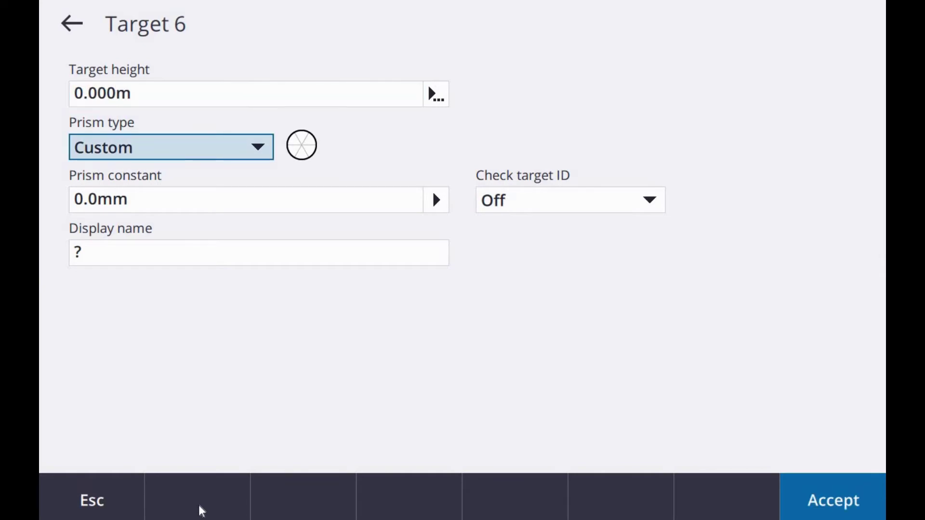
pyautogui.click(243, 150)
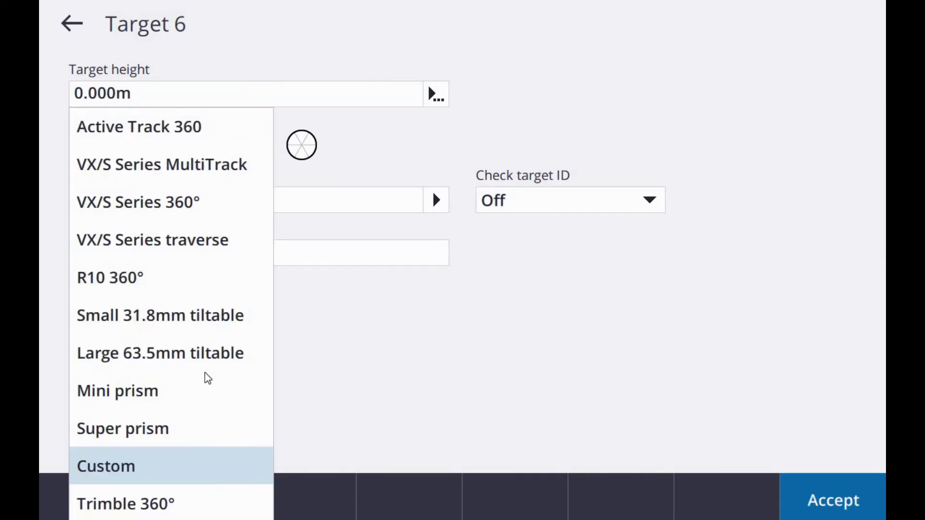
pyautogui.scroll(-2, 238, 234)
pyautogui.scroll(2, 238, 238)
pyautogui.click(181, 506)
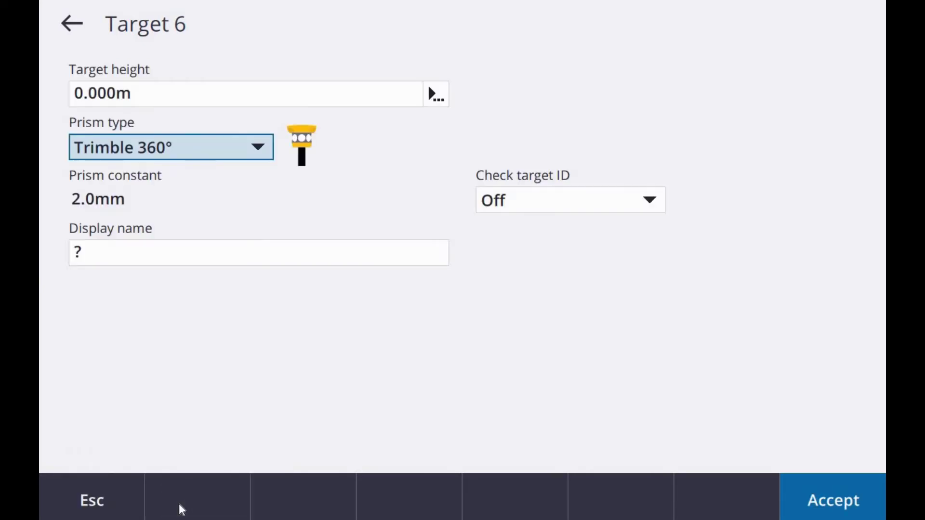
pyautogui.click(124, 250)
pyautogui.write('360')
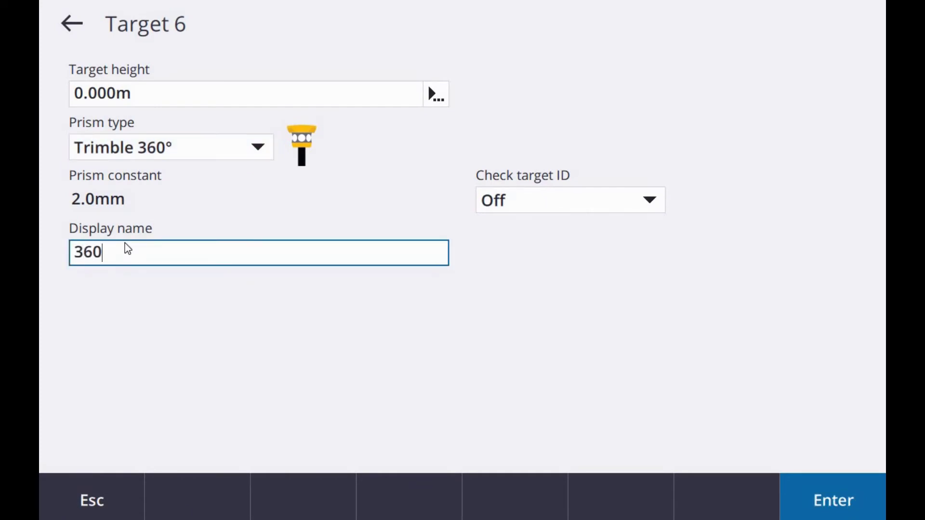
pyautogui.press('Return')
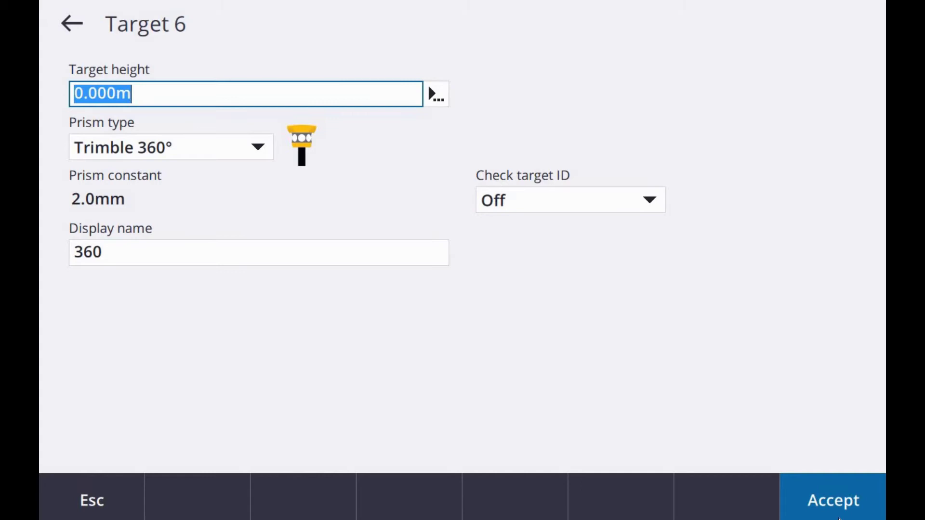
pyautogui.click(837, 514)
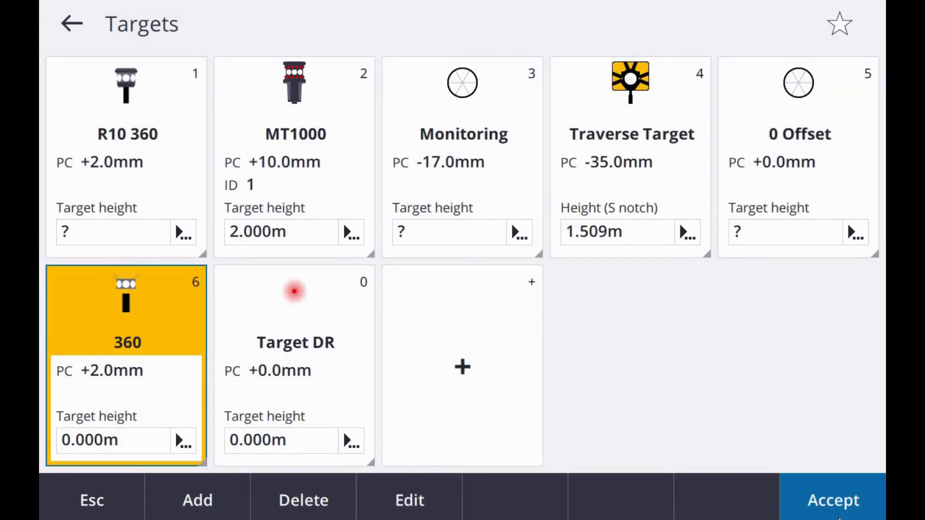
# Step: Return to rounds with target 360 and name the foresight point s3, code STN
pyautogui.click(837, 510)
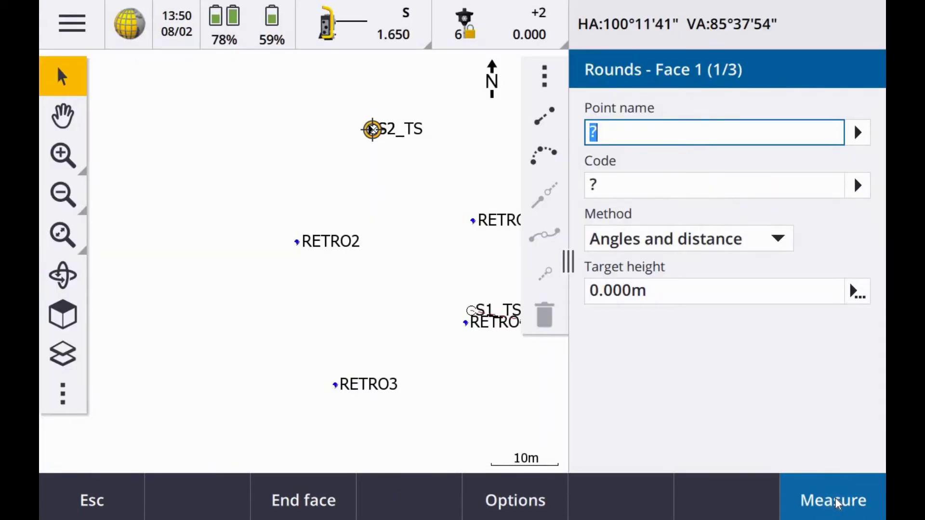
pyautogui.click(646, 142)
pyautogui.write('s')
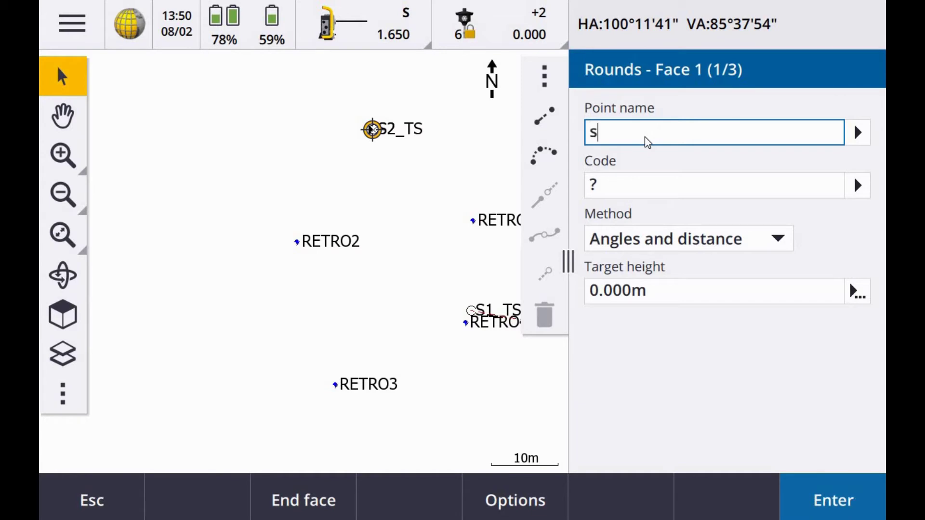
pyautogui.write('3')
pyautogui.press('Return')
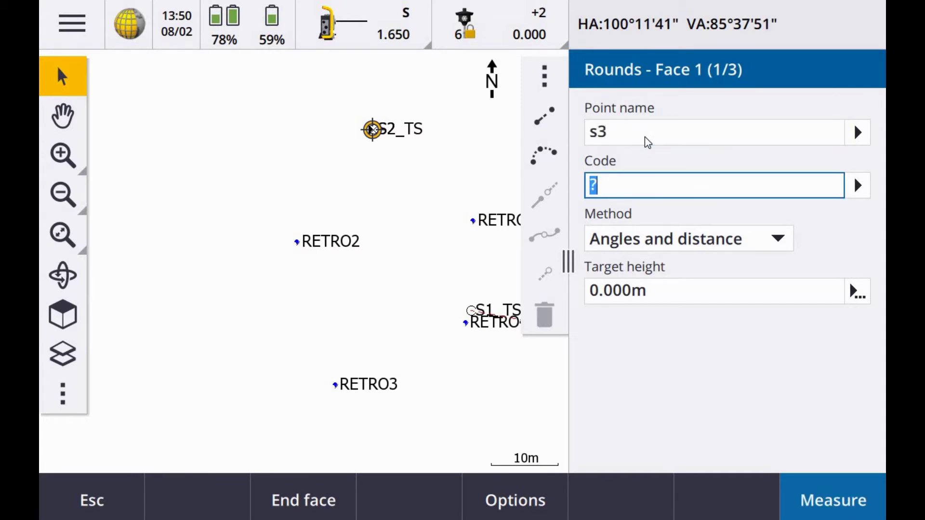
pyautogui.write('ST')
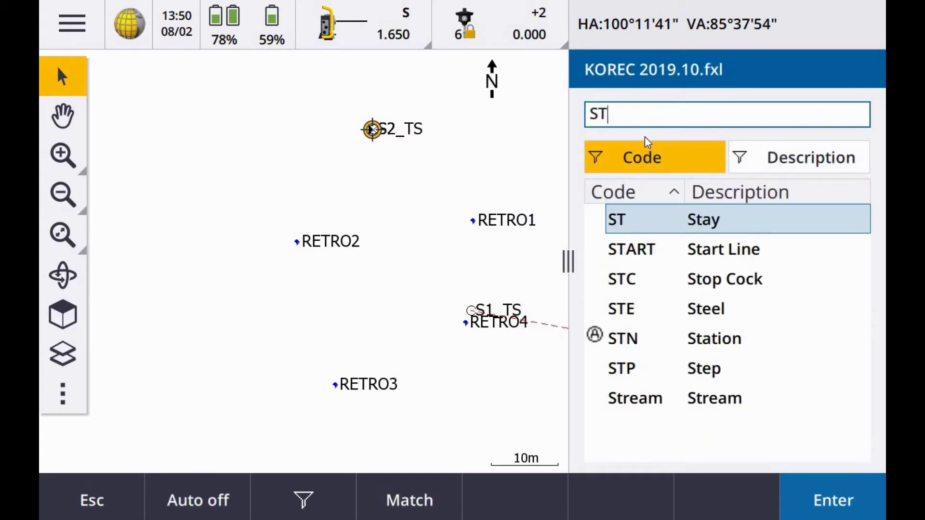
pyautogui.write('N')
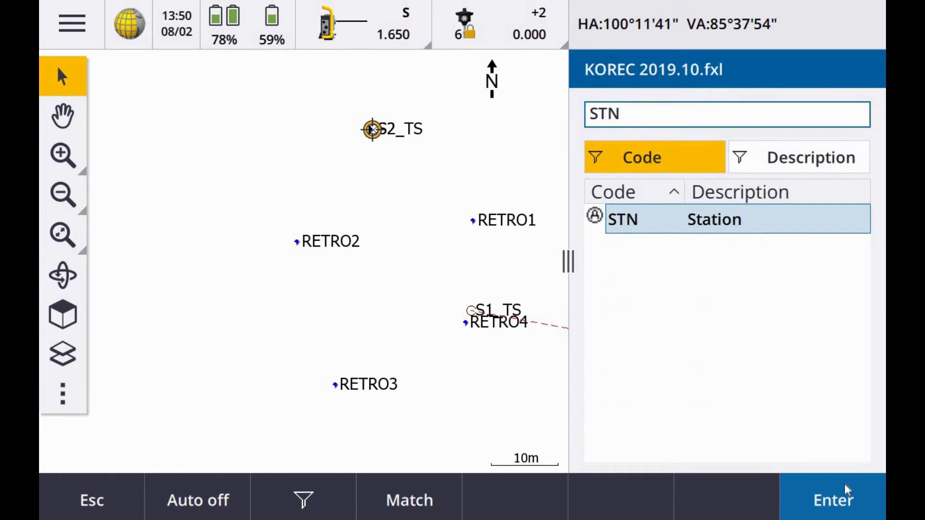
pyautogui.click(848, 492)
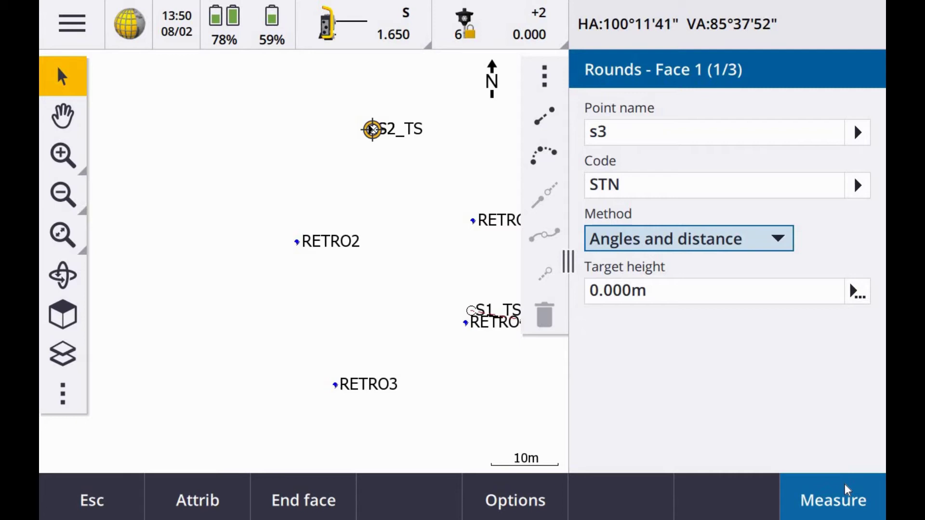
# Step: Measure and store Face 1 to s3, then end Face 1 to begin Face 2
pyautogui.click(839, 511)
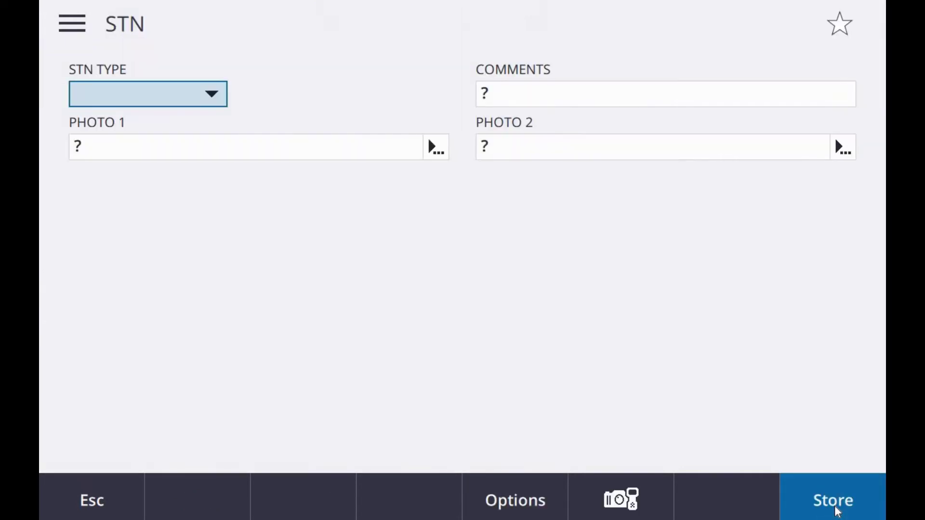
pyautogui.click(834, 506)
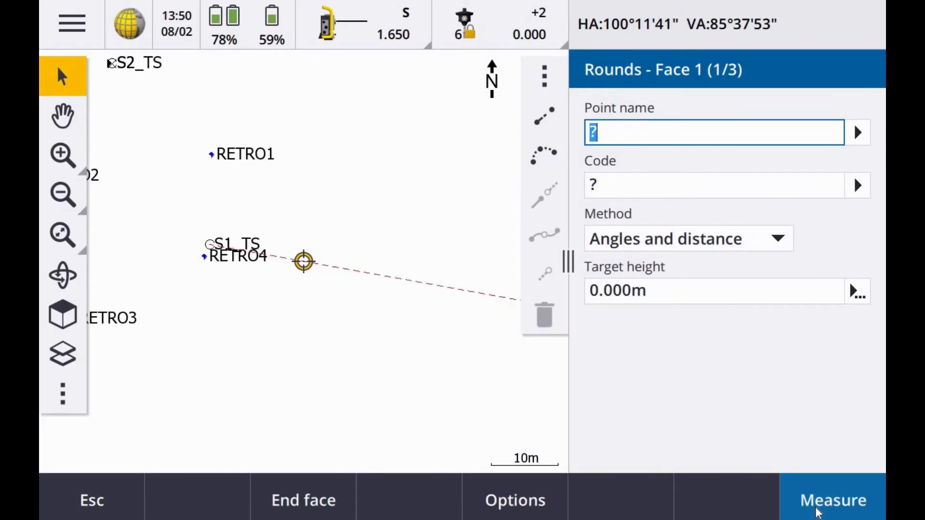
pyautogui.scroll(-2, 322, 187)
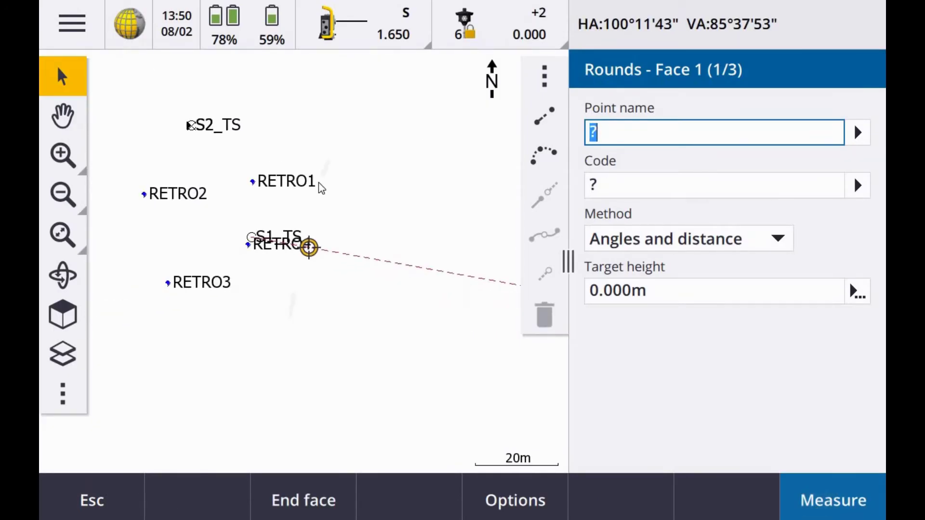
pyautogui.scroll(-1, 321, 187)
pyautogui.scroll(-1, 369, 376)
pyautogui.scroll(2, 424, 136)
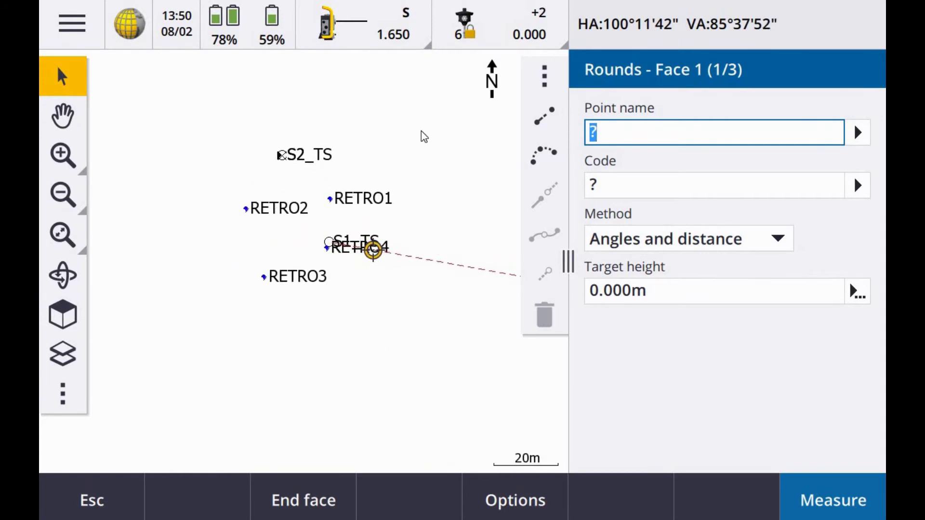
pyautogui.scroll(1, 424, 137)
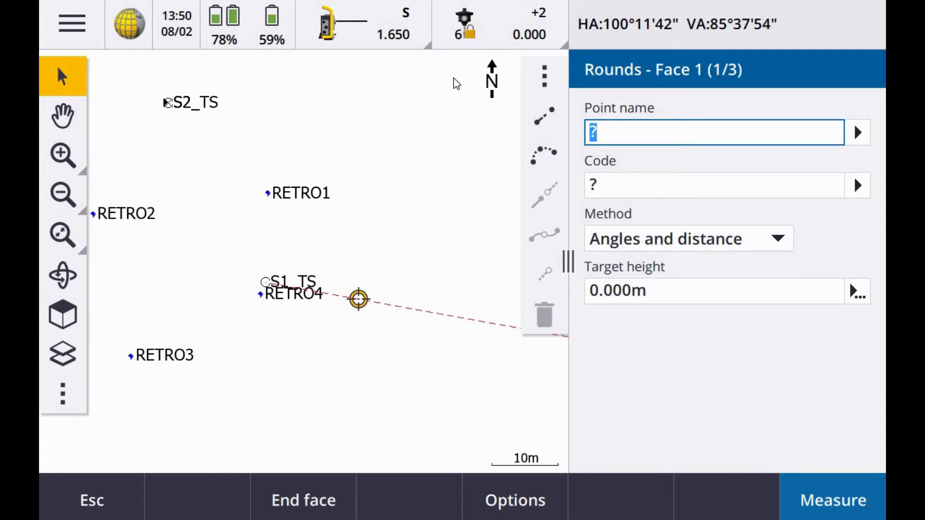
pyautogui.click(296, 507)
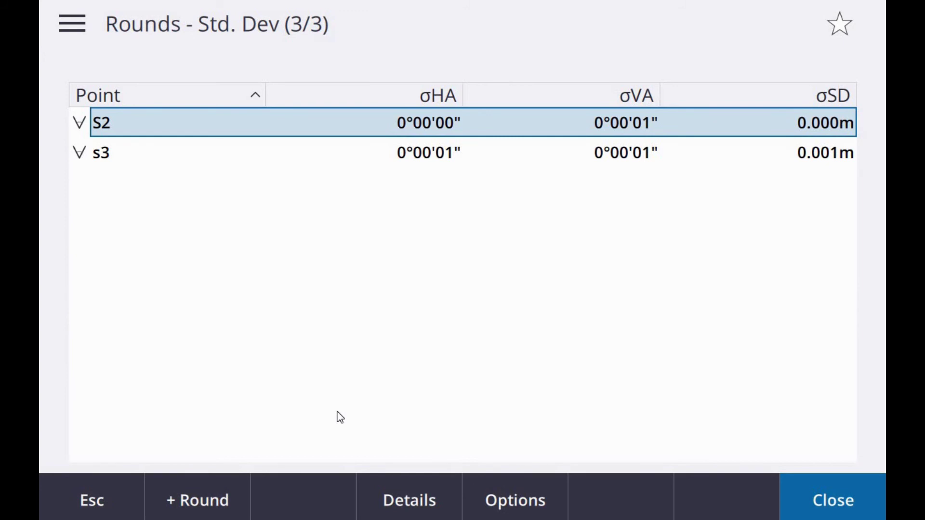
pyautogui.click(409, 501)
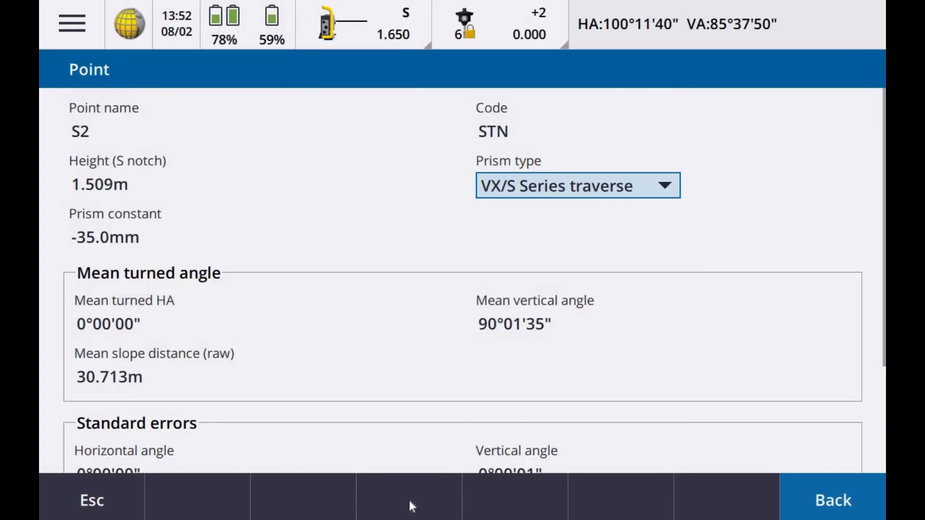
pyautogui.scroll(-3, 428, 285)
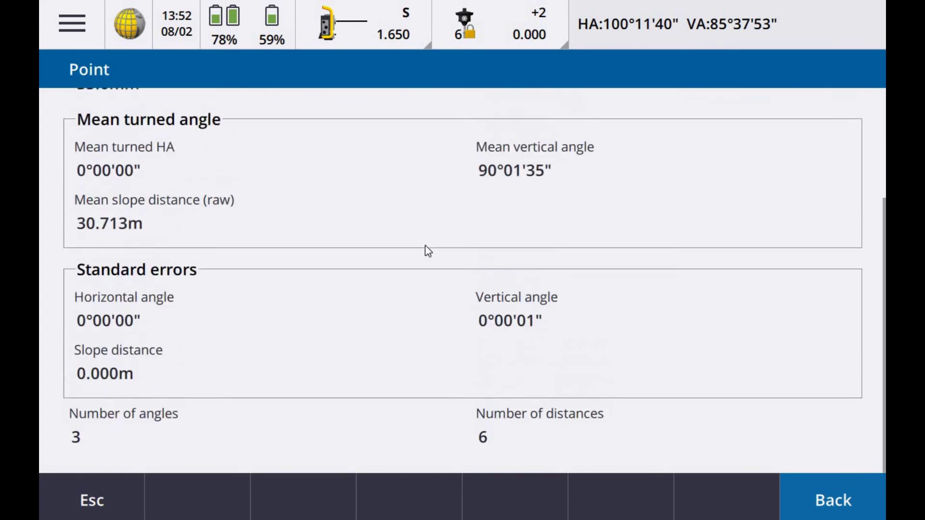
pyautogui.scroll(3, 375, 401)
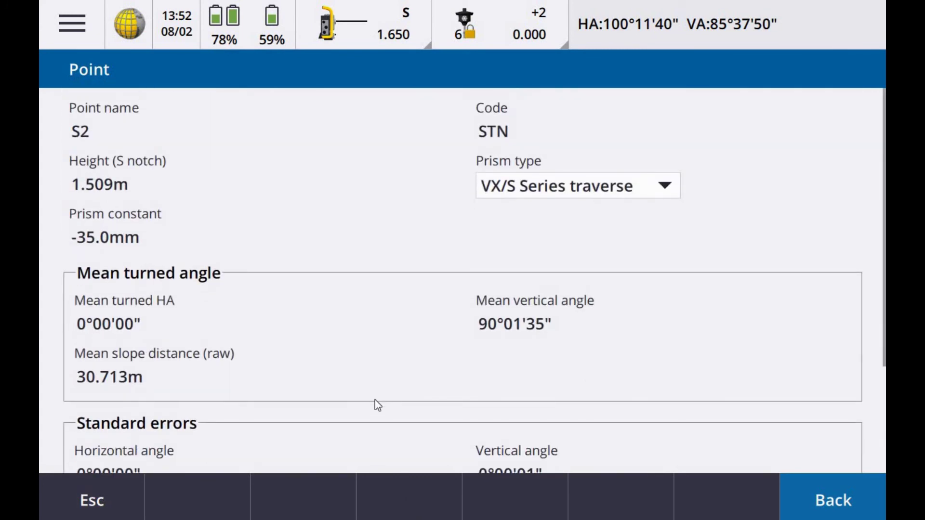
pyautogui.click(88, 486)
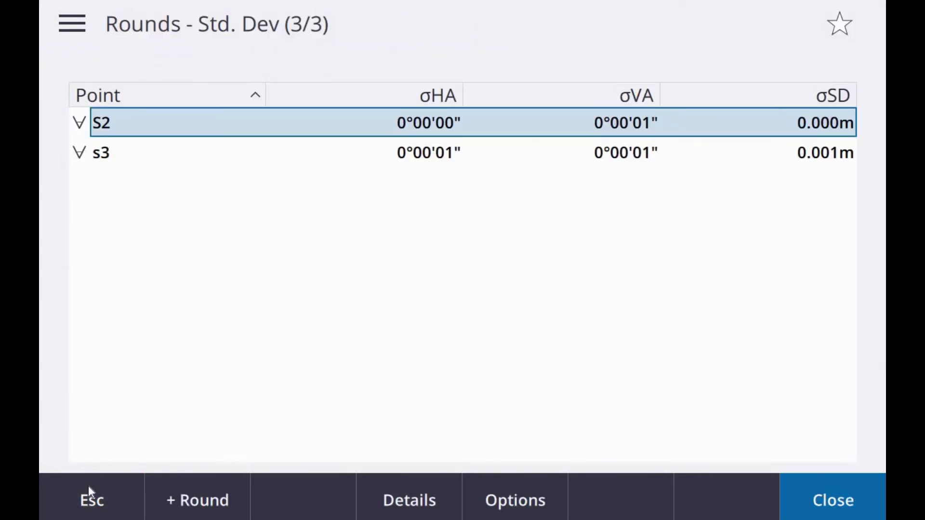
pyautogui.doubleClick(281, 155)
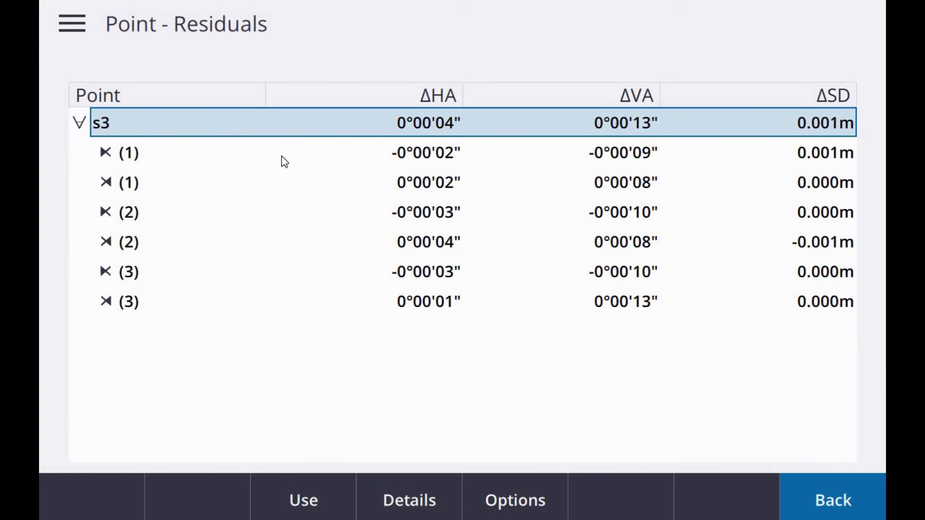
pyautogui.press('Down')
pyautogui.press('Down')
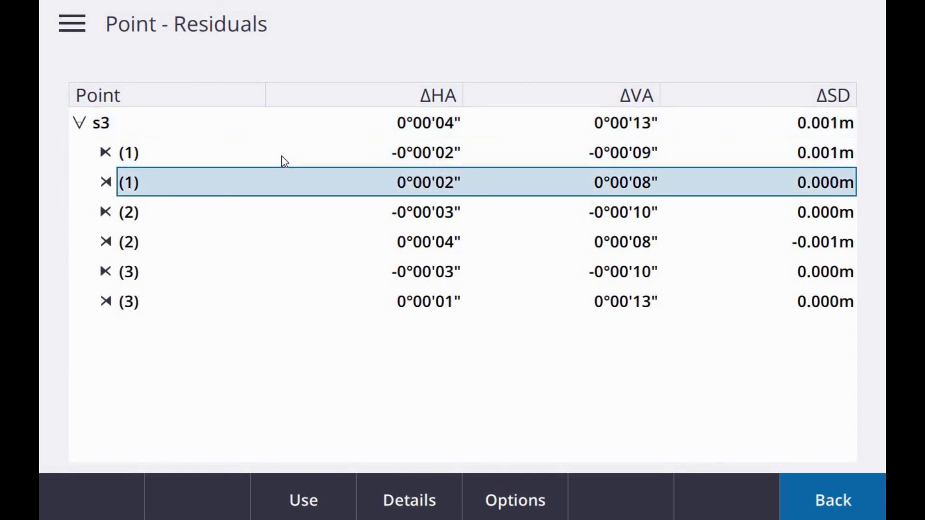
pyautogui.press('Down')
pyautogui.press('Down')
pyautogui.press('Down')
pyautogui.press('Down')
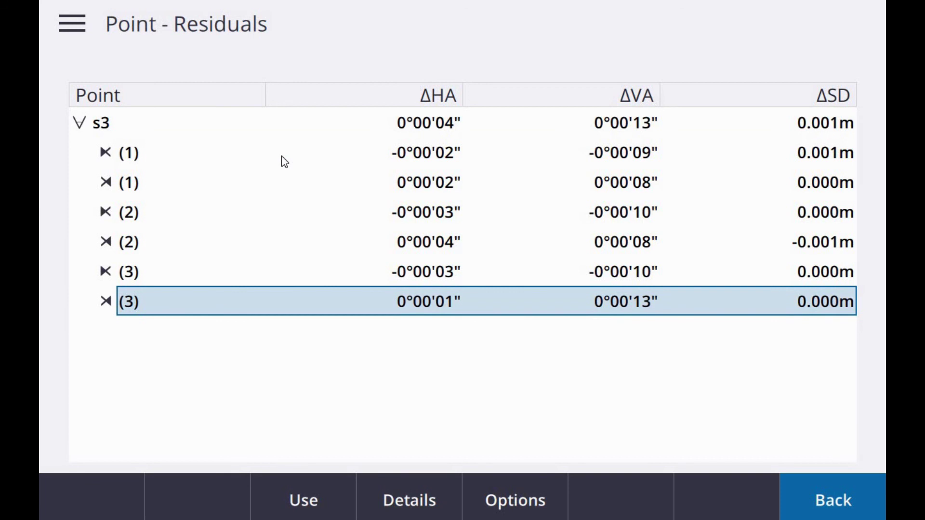
pyautogui.click(834, 509)
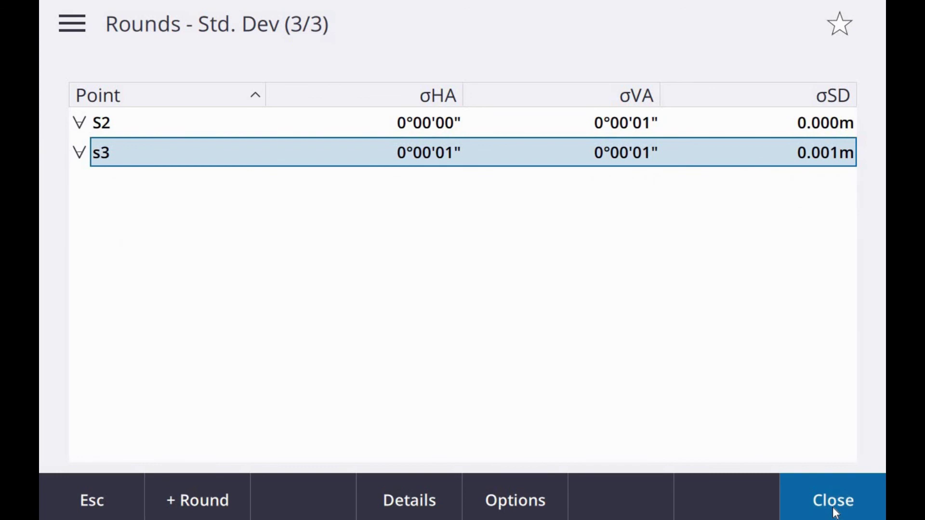
# Step: Save and exit the rounds session, then go to Point manager
pyautogui.click(836, 501)
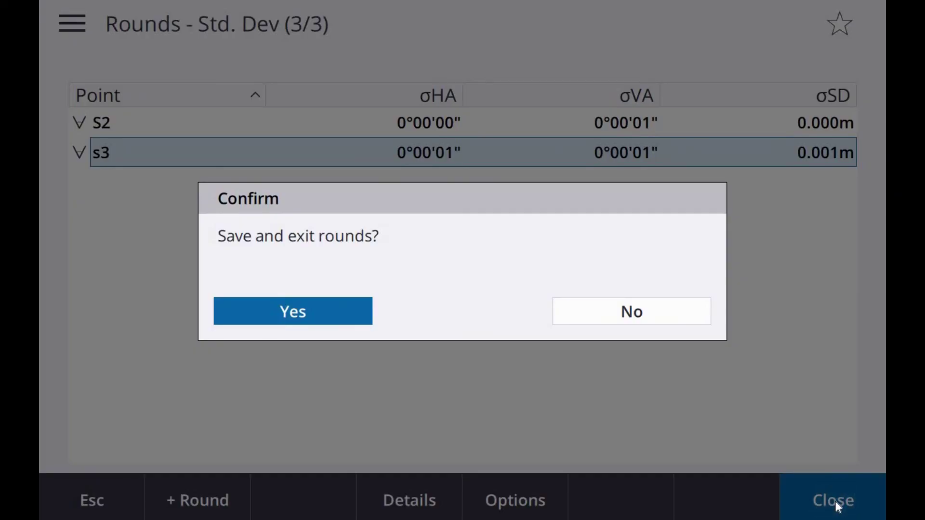
pyautogui.click(313, 319)
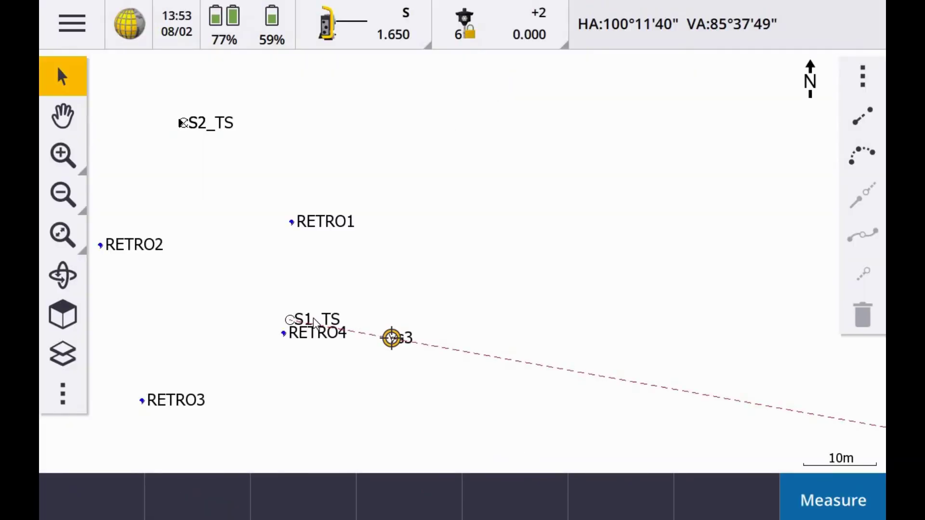
pyautogui.click(75, 21)
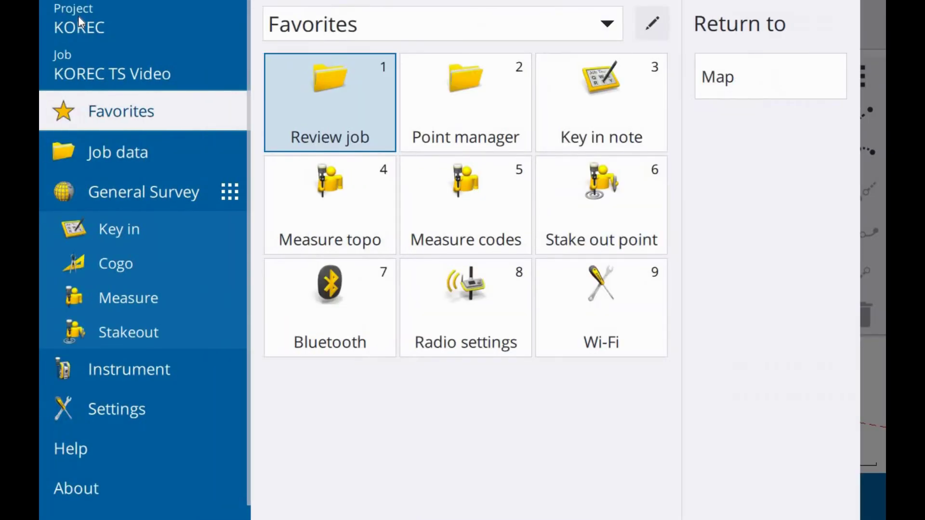
pyautogui.click(481, 117)
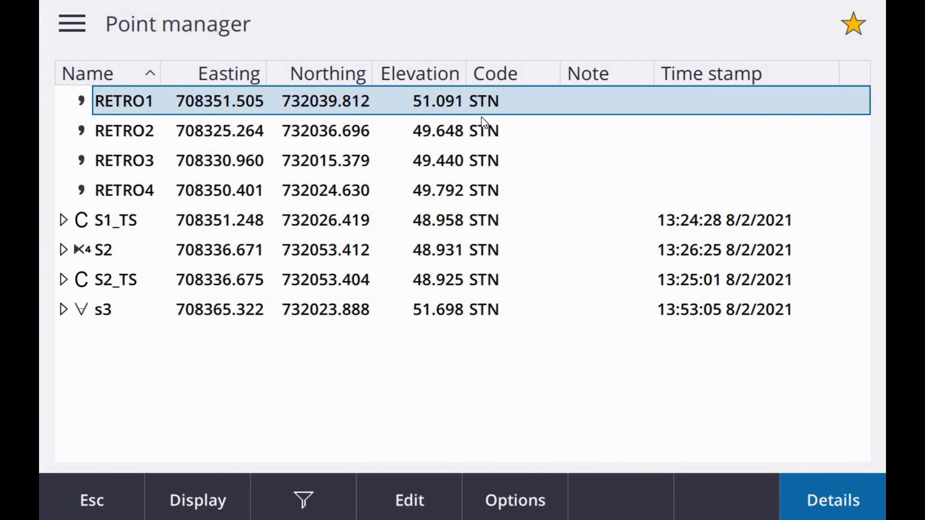
# Step: Expand and collapse S2 and s3 to review their individual round observations
pyautogui.click(63, 249)
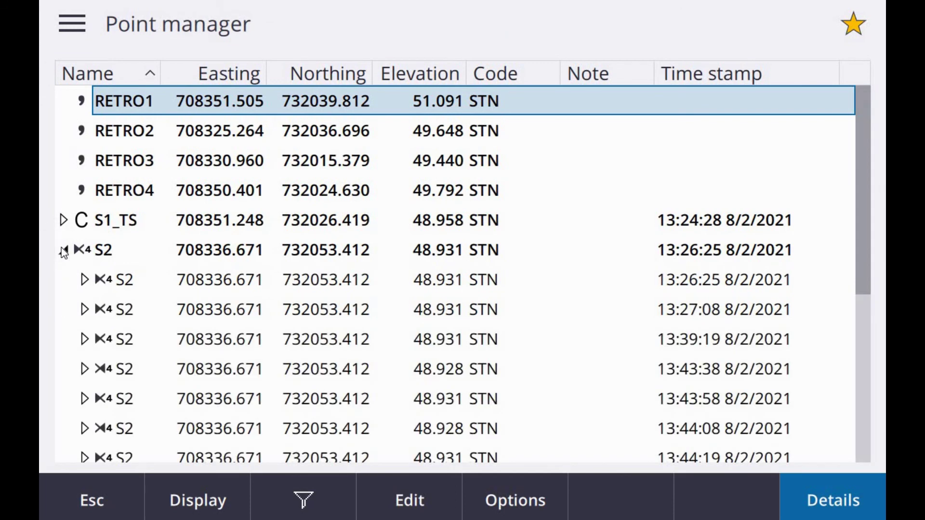
pyautogui.scroll(-2, 447, 232)
pyautogui.scroll(-2, 448, 231)
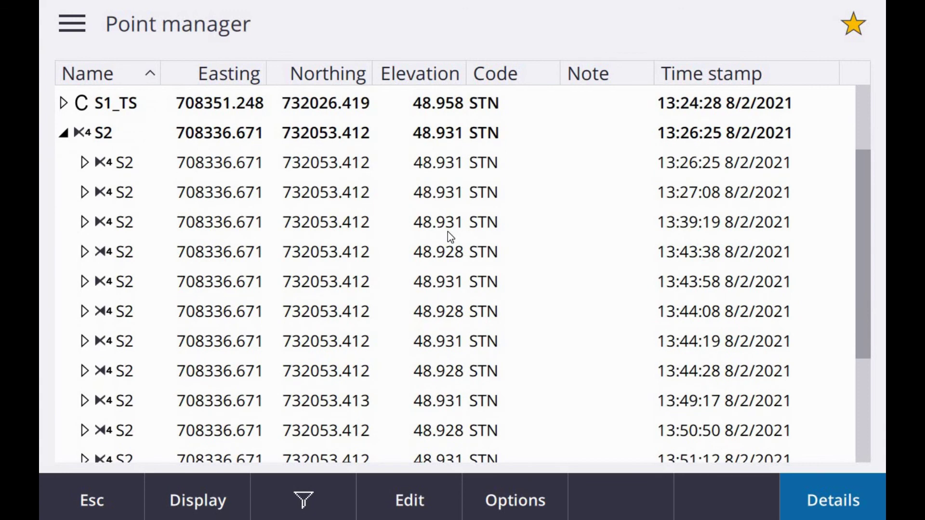
pyautogui.scroll(-2, 513, 318)
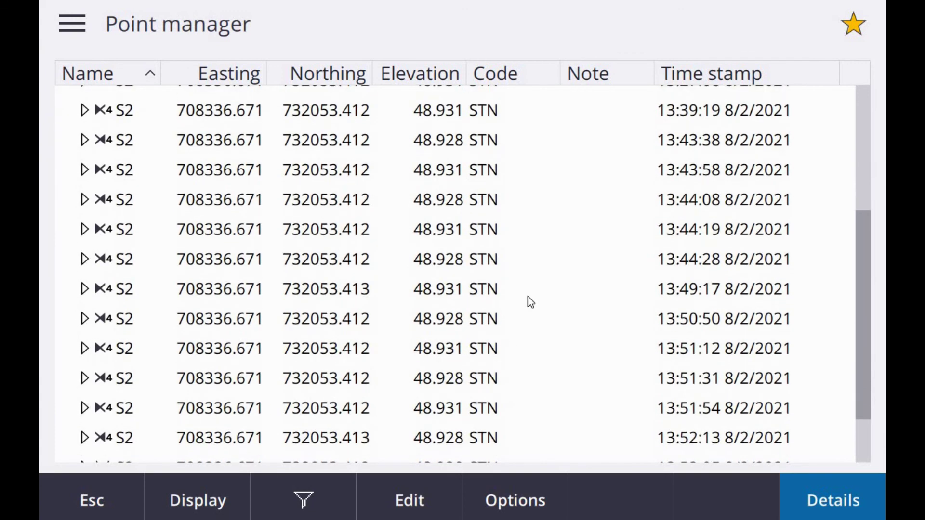
pyautogui.scroll(-2, 529, 298)
pyautogui.scroll(1, 477, 330)
pyautogui.scroll(5, 474, 326)
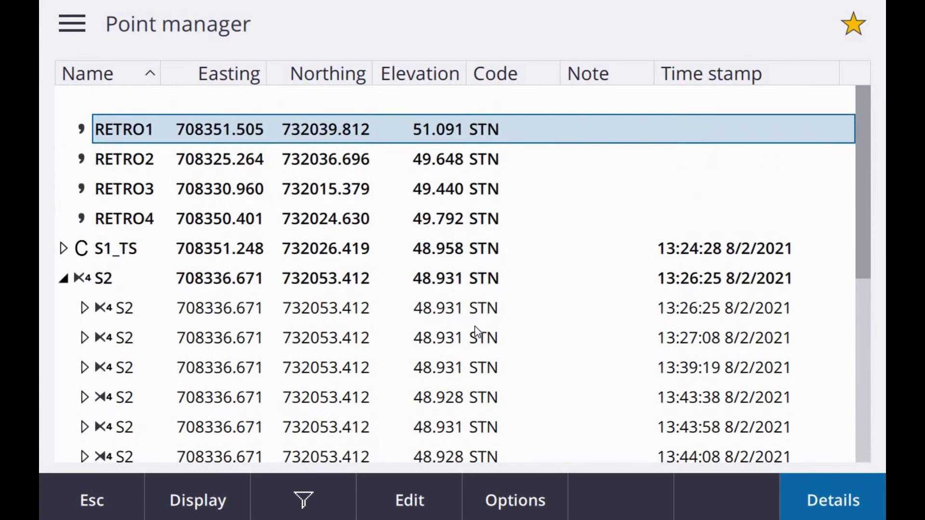
pyautogui.click(68, 249)
pyautogui.click(72, 310)
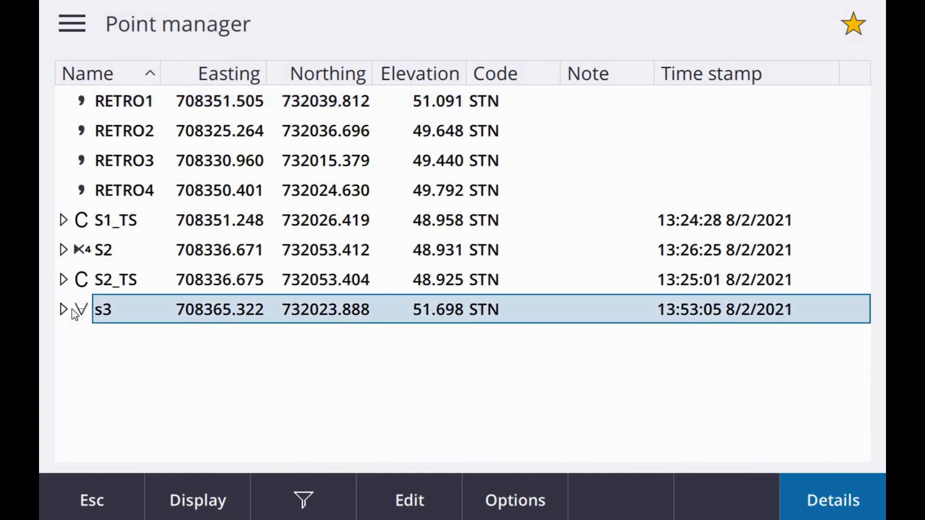
pyautogui.click(57, 310)
pyautogui.scroll(-1, 443, 267)
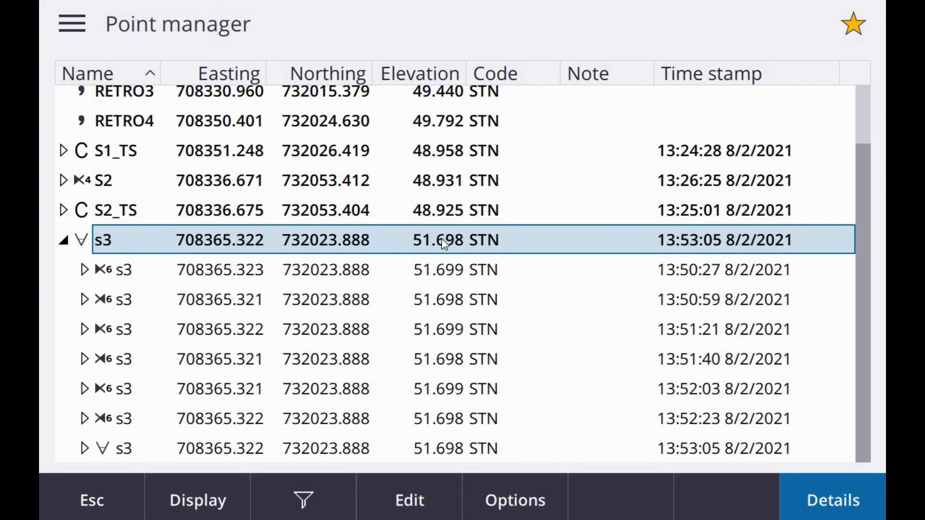
pyautogui.click(60, 246)
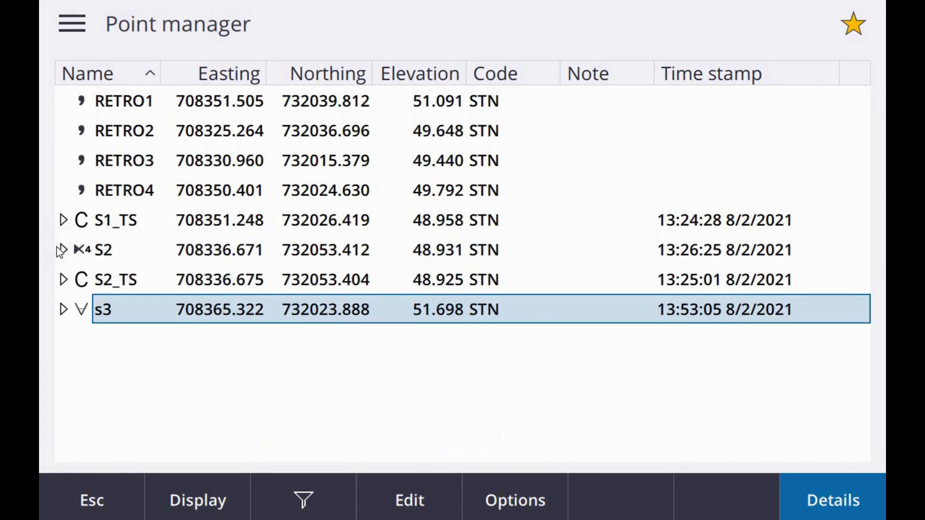